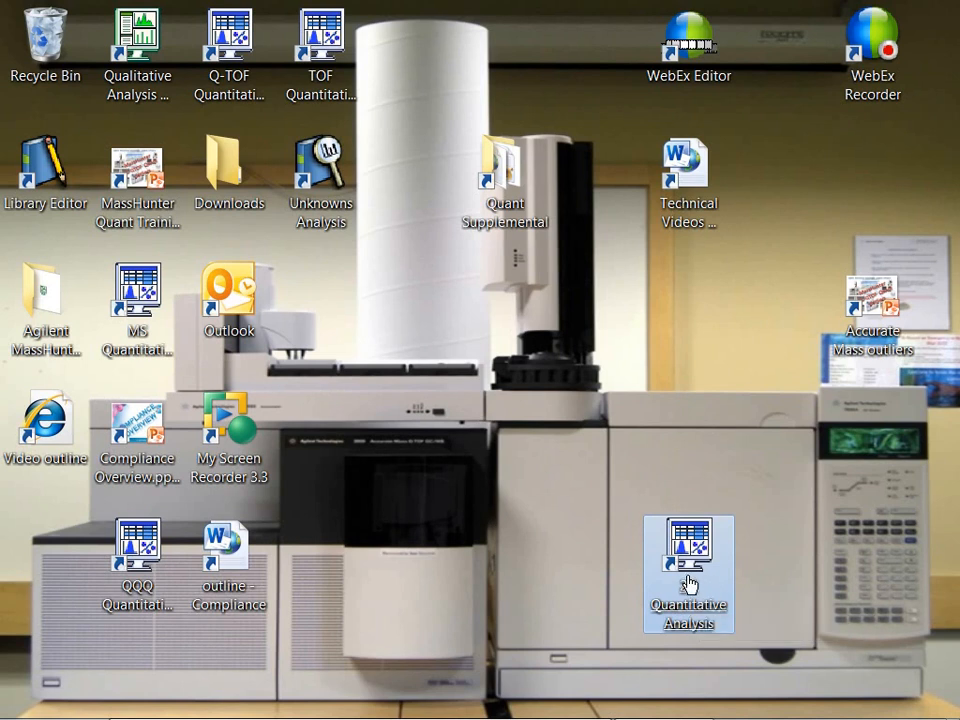
Step: Inspect the 2D Quantitative Analysis desktop shortcut's properties, highlighting the -instrument=2D argument in its target, and close them
right_click(687, 584)
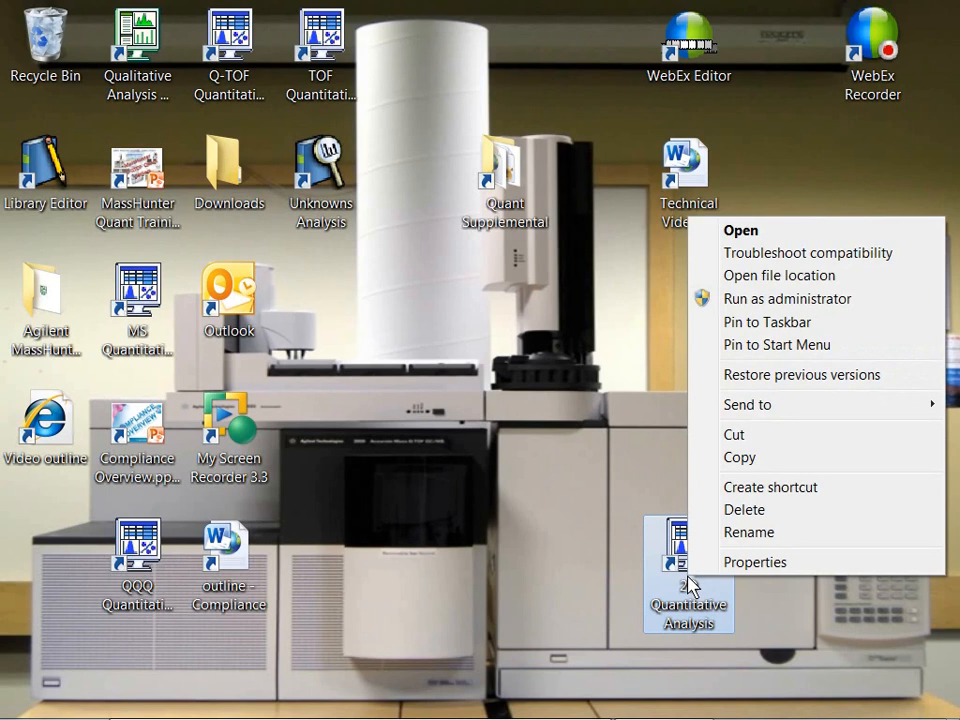
left_click(744, 564)
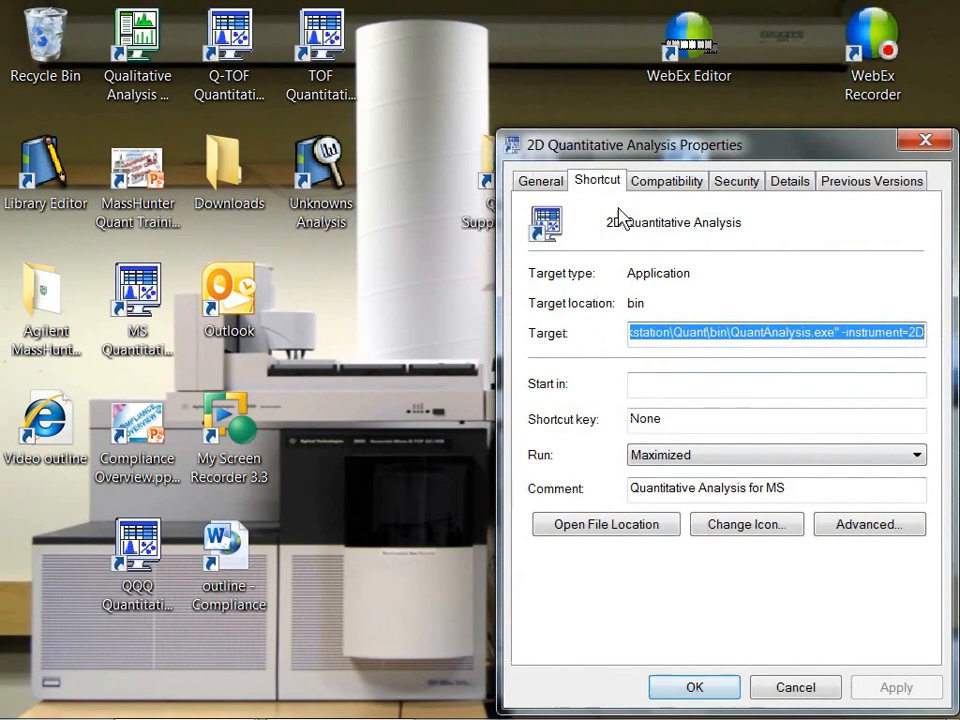
left_click_drag(619, 163, 311, 114)
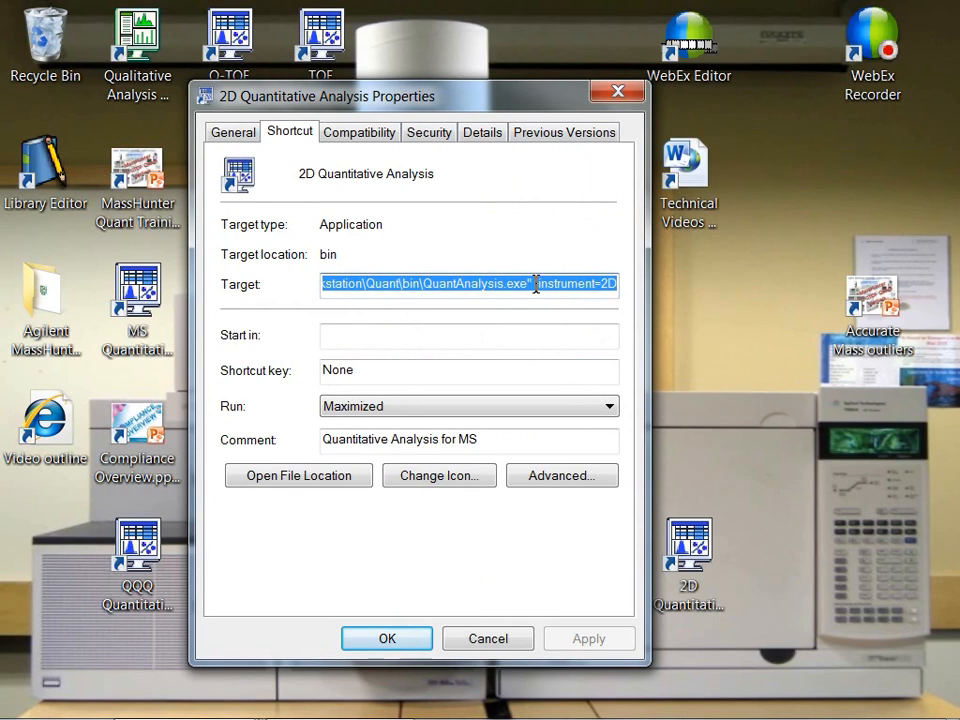
left_click_drag(534, 287, 652, 296)
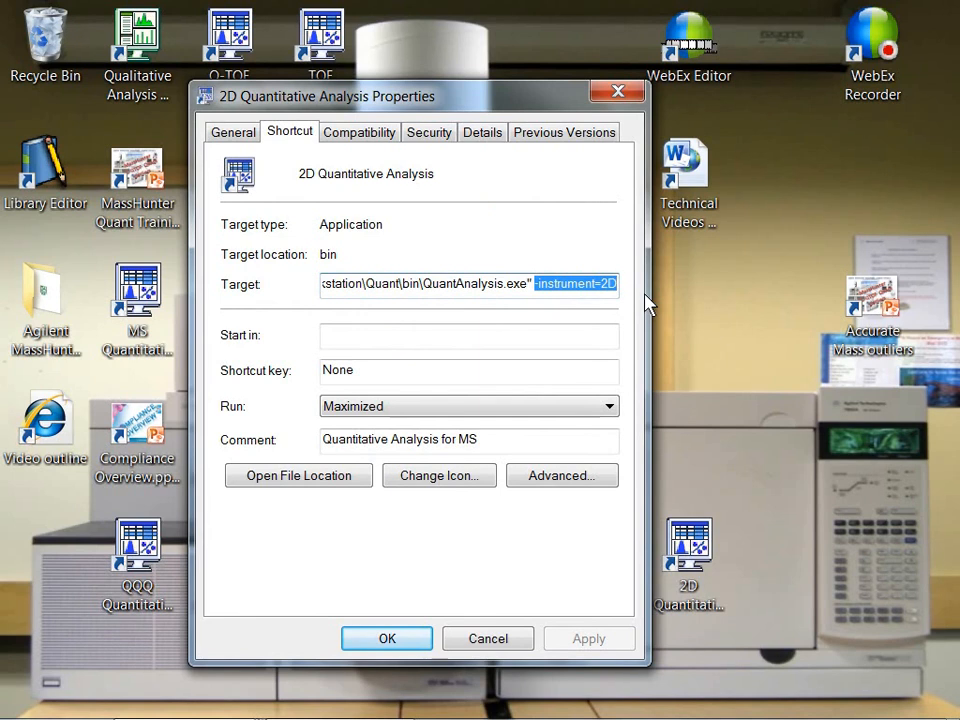
left_click(421, 638)
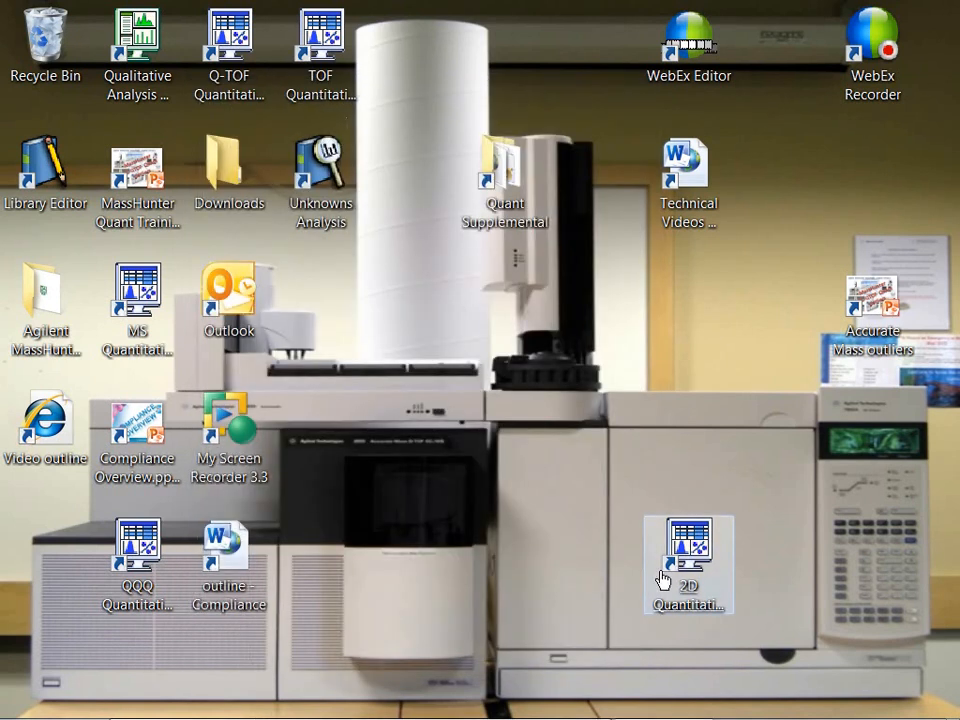
Step: Launch 2D Quantitative Analysis and open the batch PCB-WP180.batch.bin from the PCB-CompoundGroup folder
double_click(675, 566)
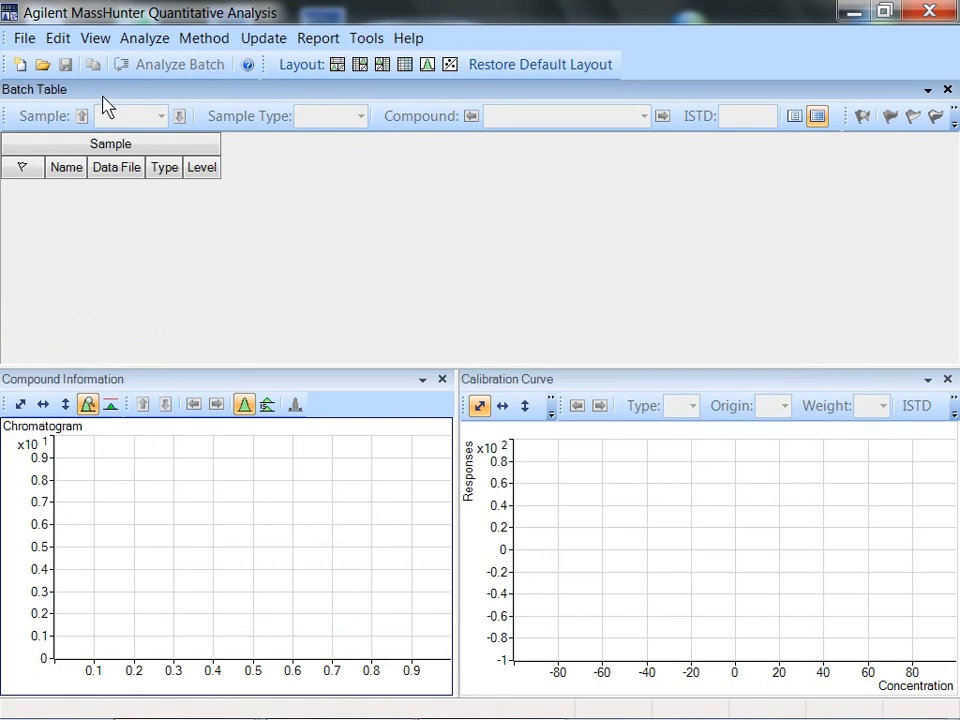
left_click(43, 64)
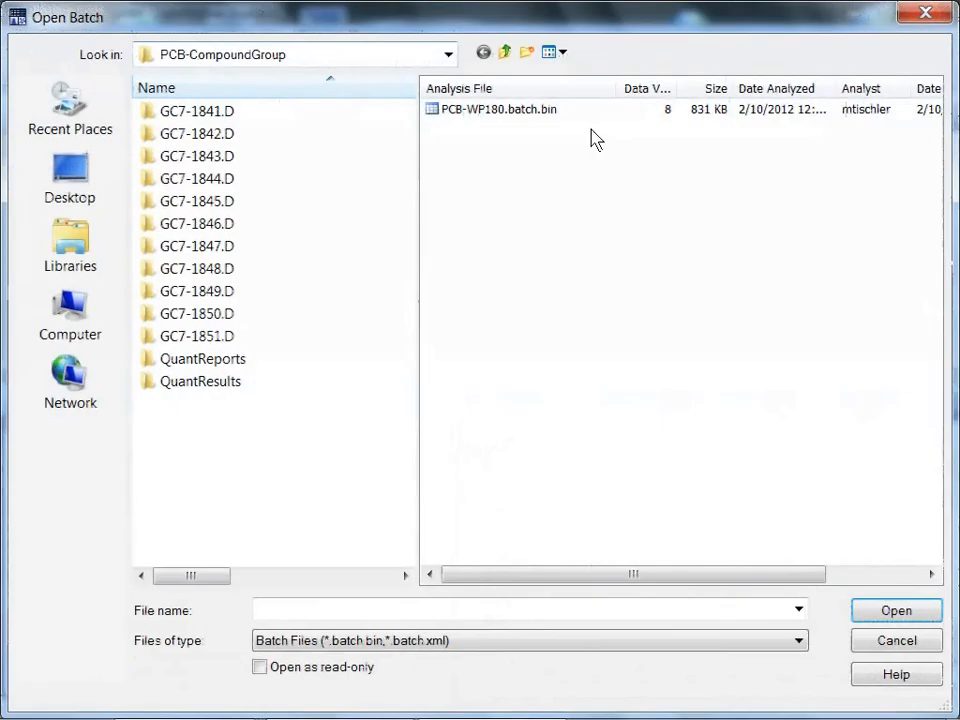
double_click(510, 110)
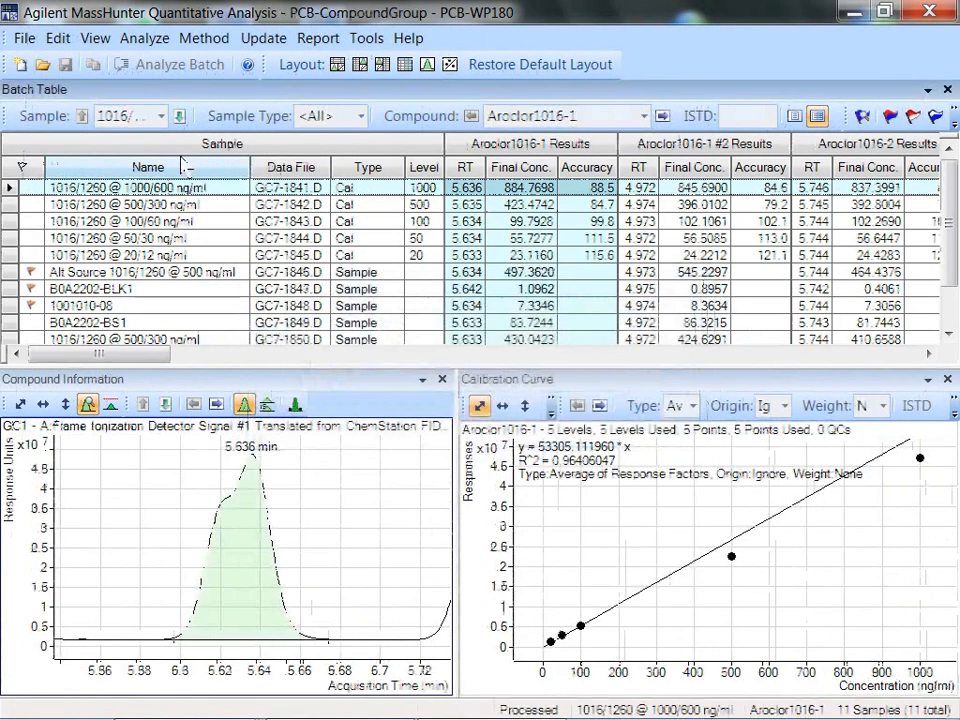
Step: View the 1016/1260 @ 20/12 ng/ml sample's results for Aroclor1016-1 and the following compound, Aroclor1016-1 #2
left_click(500, 256)
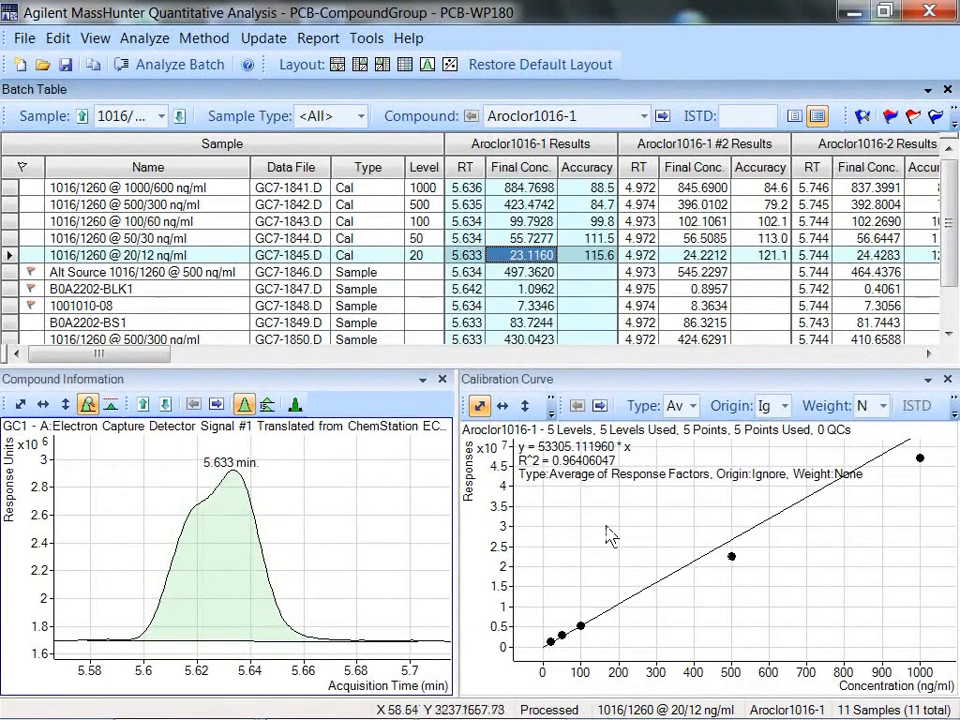
left_click(662, 116)
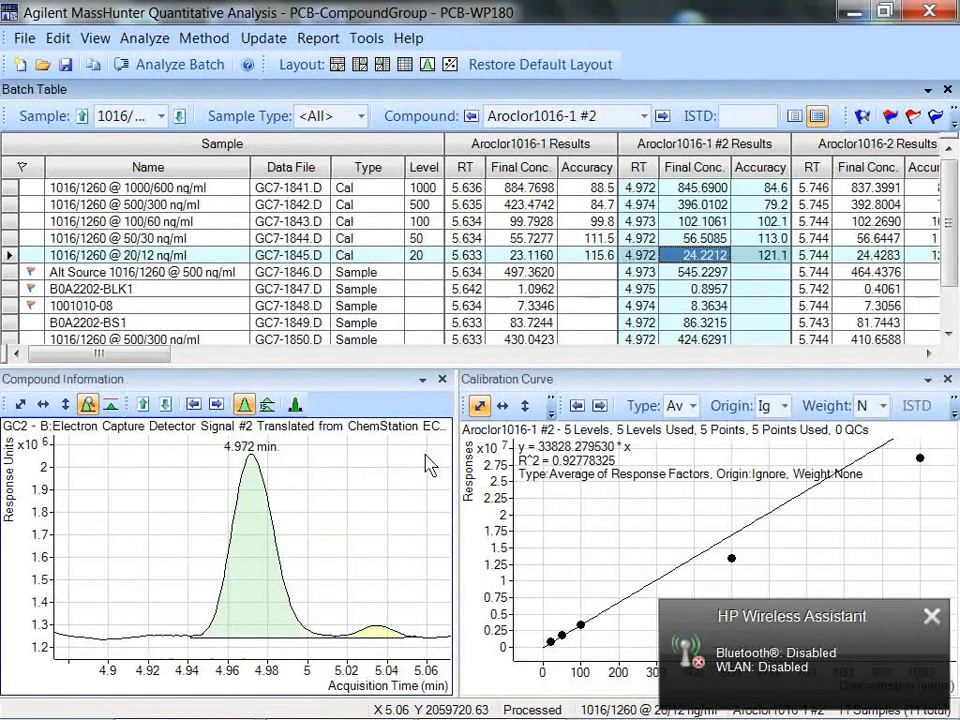
Step: Open the batch's method for editing, show the compound setup in an enlarged method table, and select the TCMX compound
key("F10")
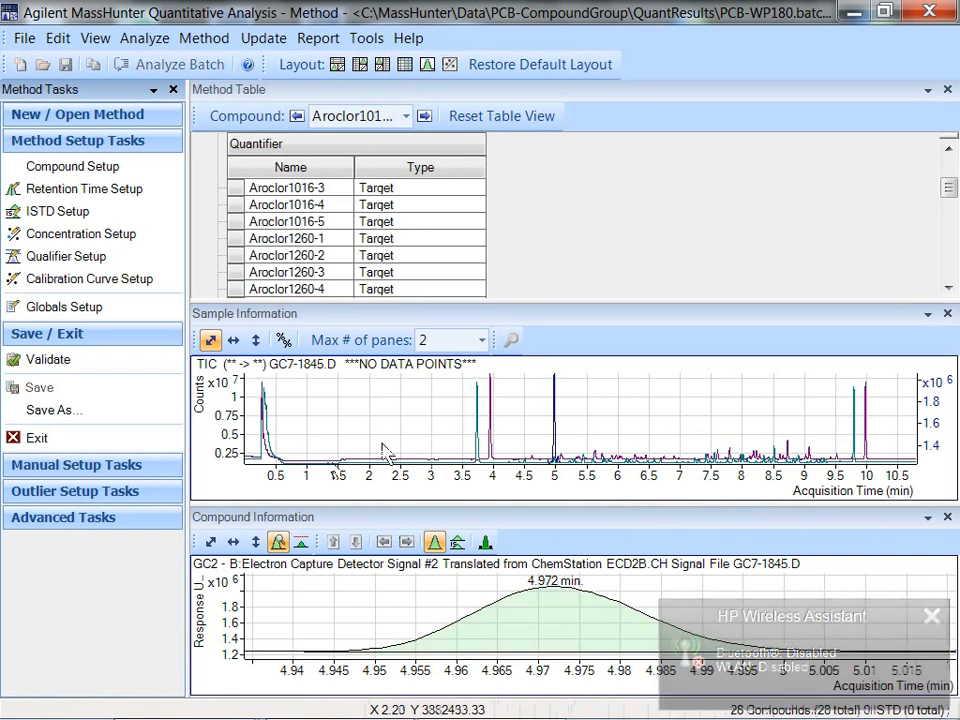
left_click(70, 166)
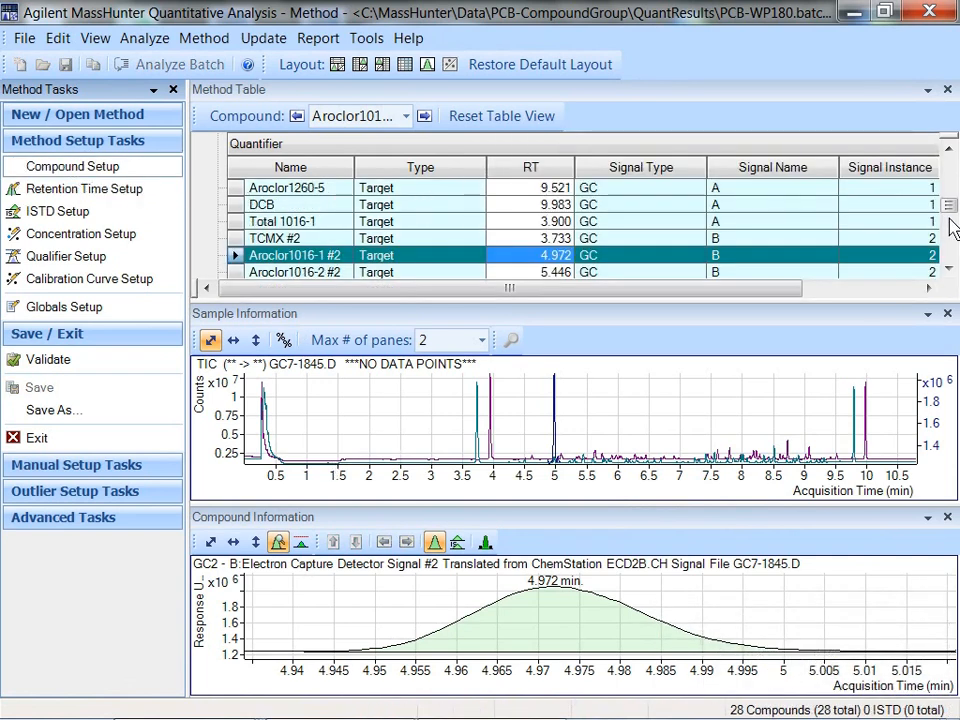
scroll(952, 250, "up", 5)
left_click_drag(454, 300, 450, 402)
left_click(290, 258)
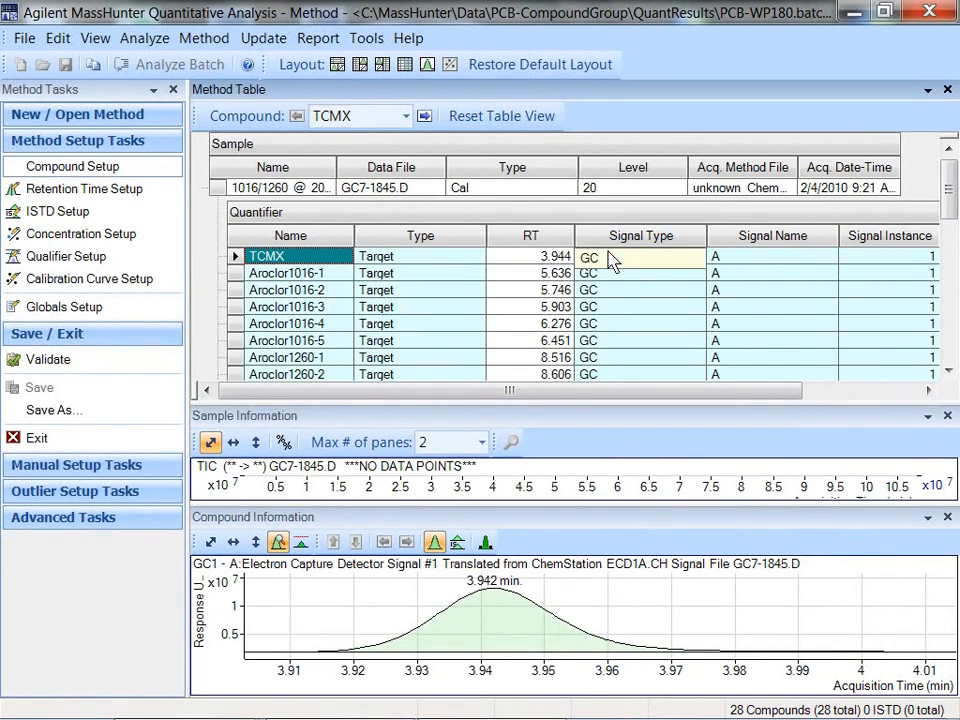
Step: Shrink the method table and resize the panes below to enlarge the sample chromatogram and the TCMX peak display
left_click_drag(568, 403, 578, 150)
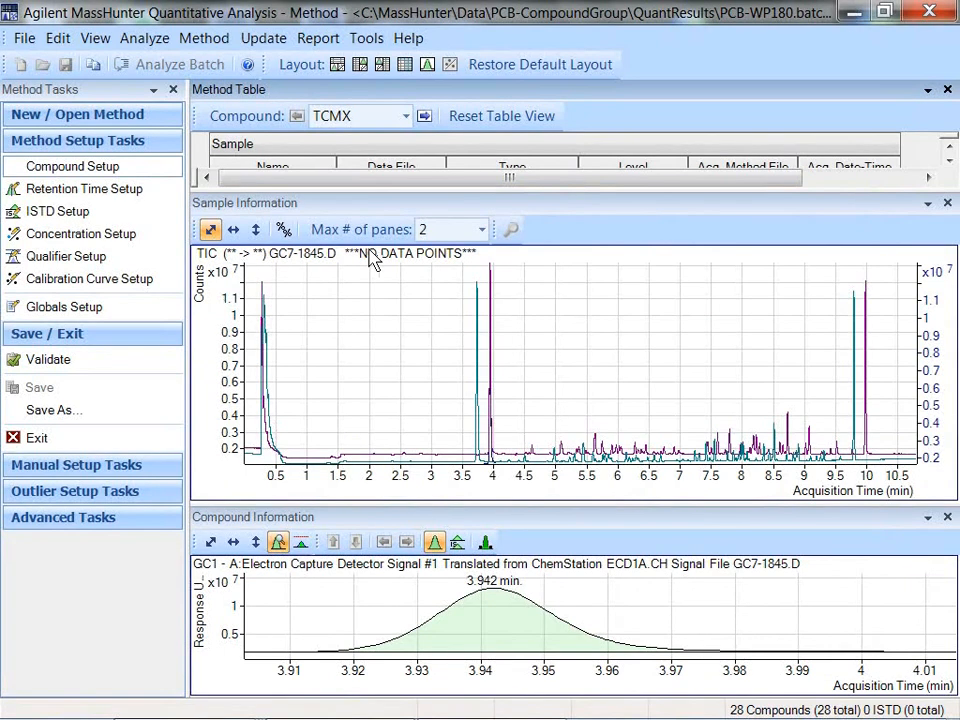
mouse_move(480, 382)
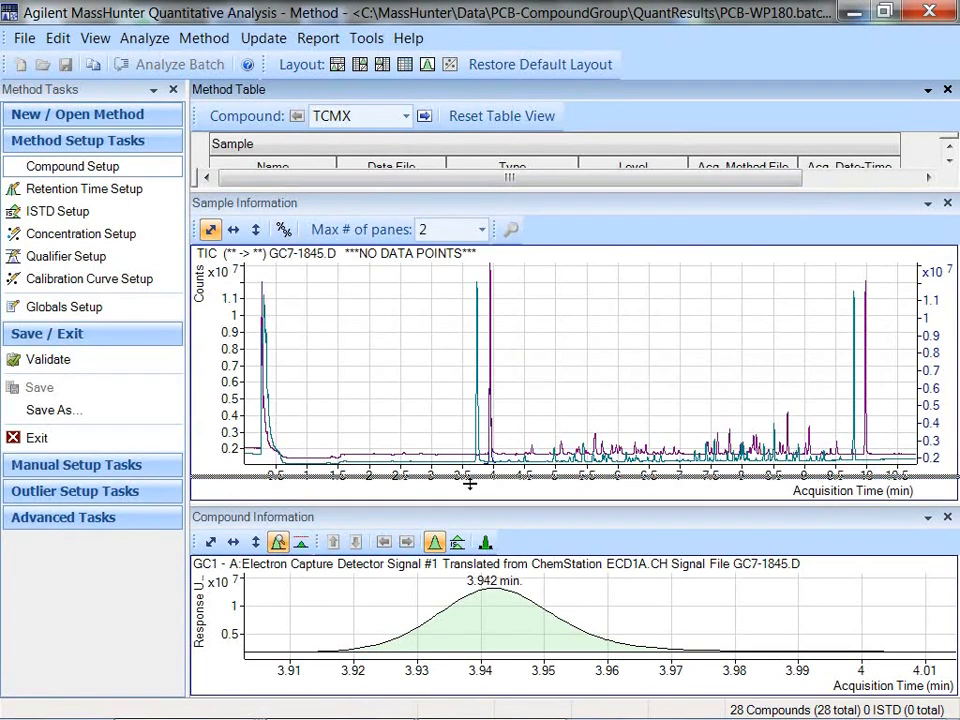
left_click_drag(468, 507, 466, 436)
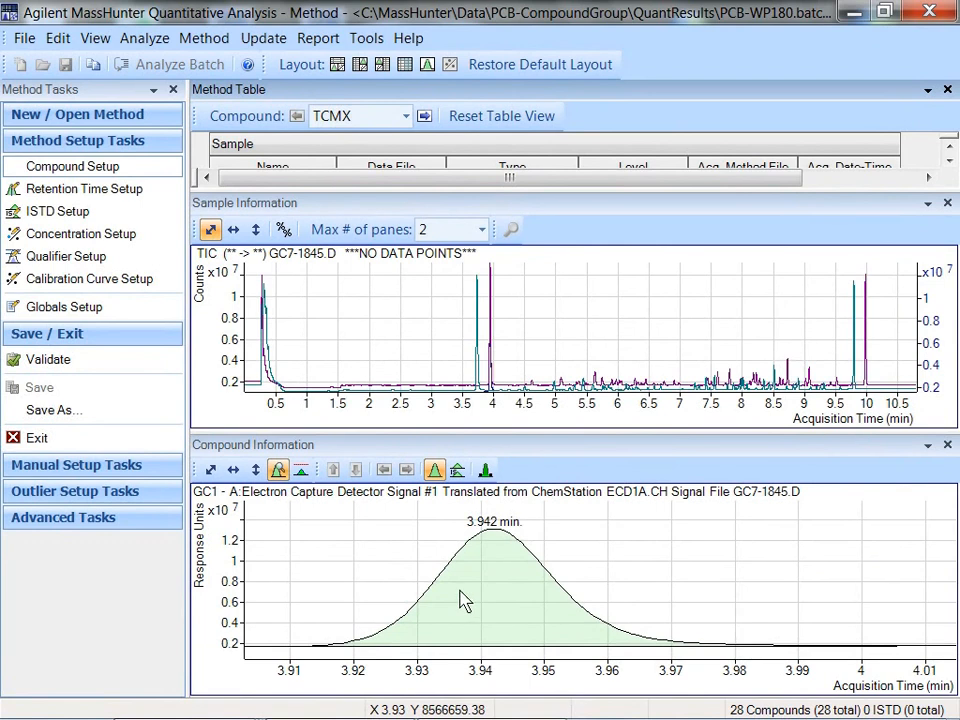
Step: Collapse the method setup and save/exit task groups, then expand the outlier setup tasks and review the available outliers
left_click(66, 337)
left_click(36, 142)
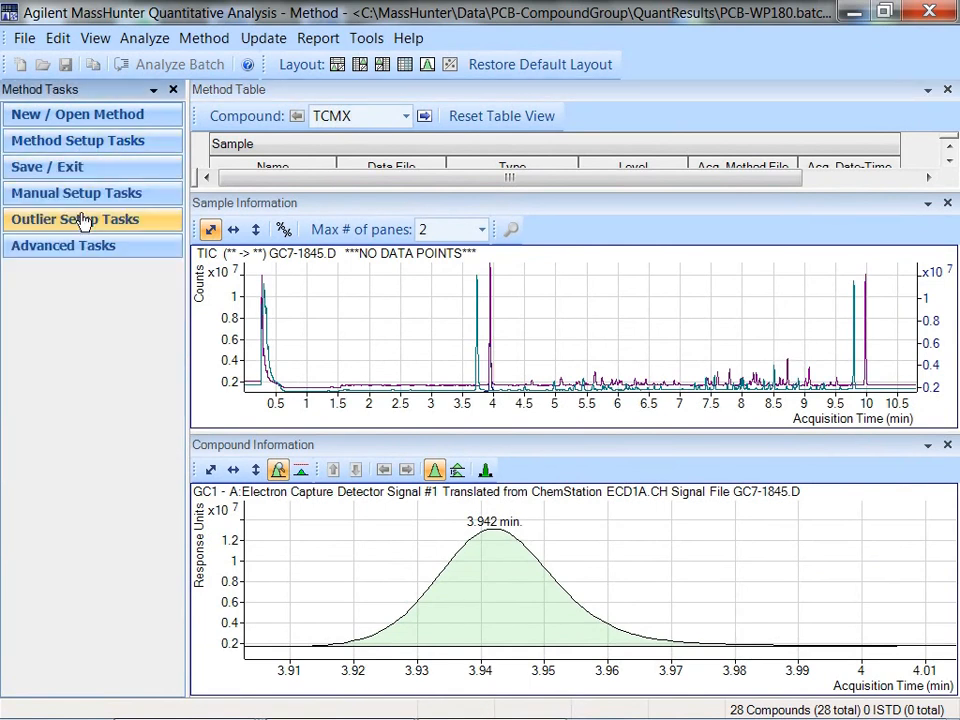
left_click(80, 219)
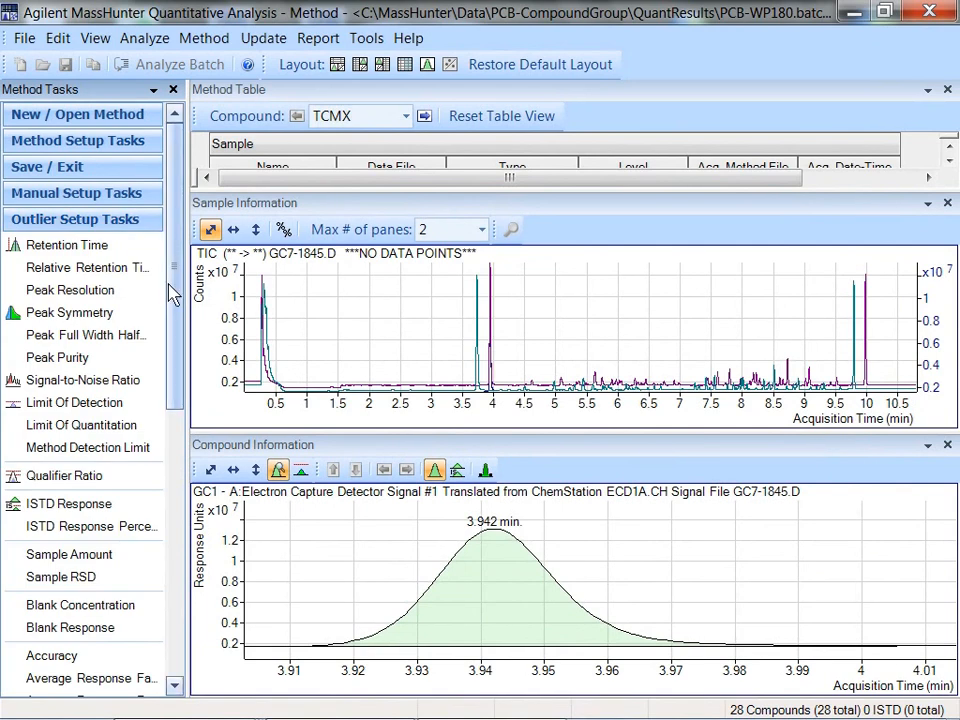
scroll(172, 295, "down", 1)
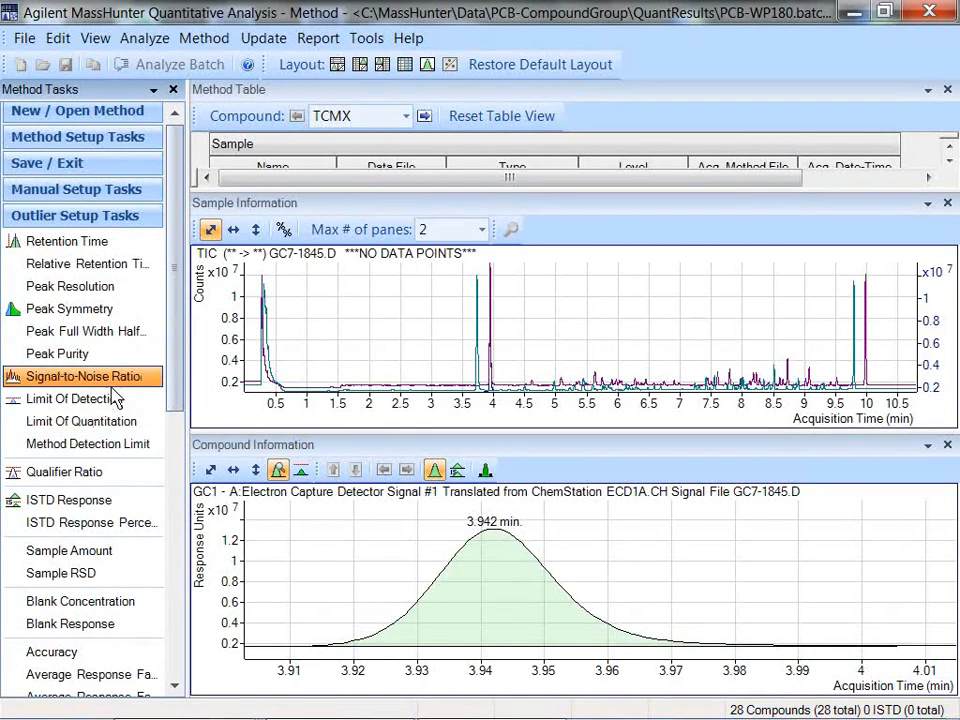
left_click_drag(170, 360, 171, 589)
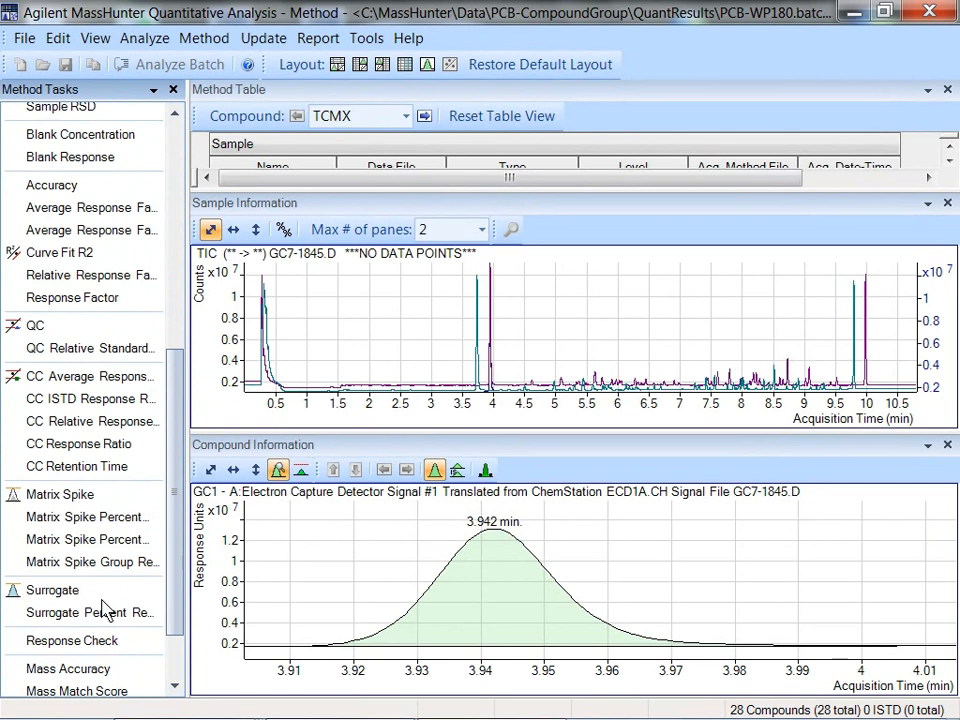
left_click_drag(174, 568, 170, 543)
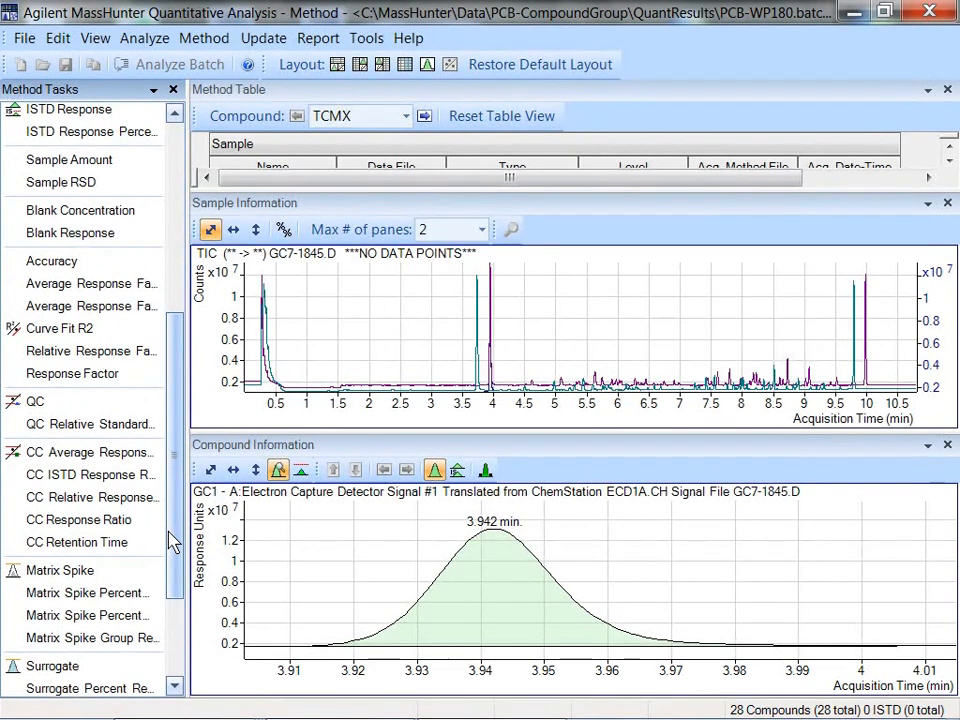
Step: Open Compounds at a Glance and link the Y axes across all compound panes
left_click(436, 452)
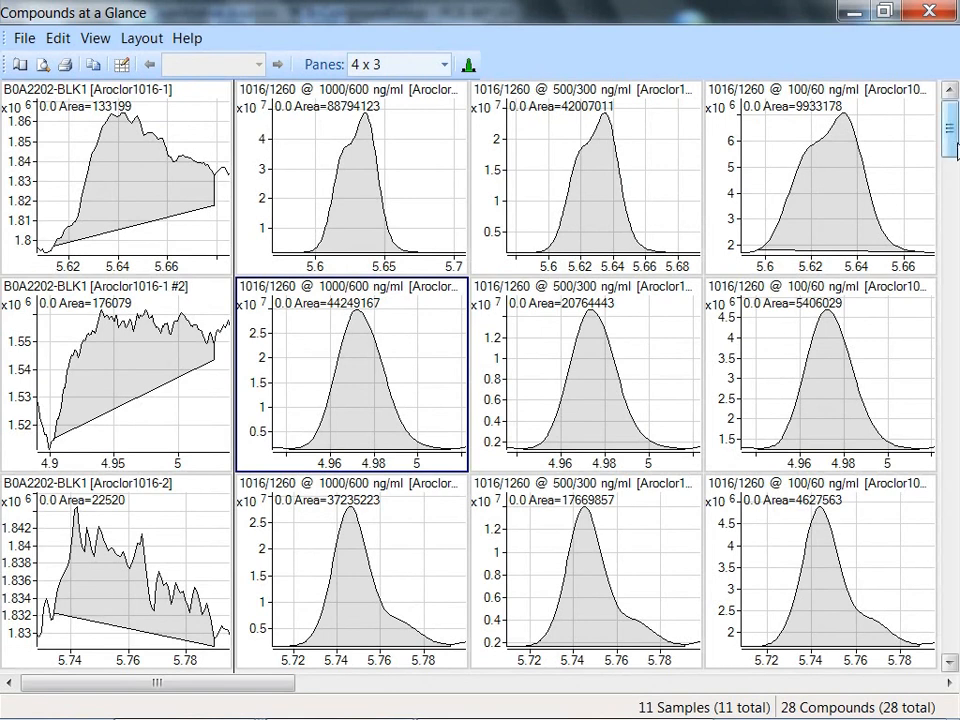
left_click_drag(951, 150, 947, 358)
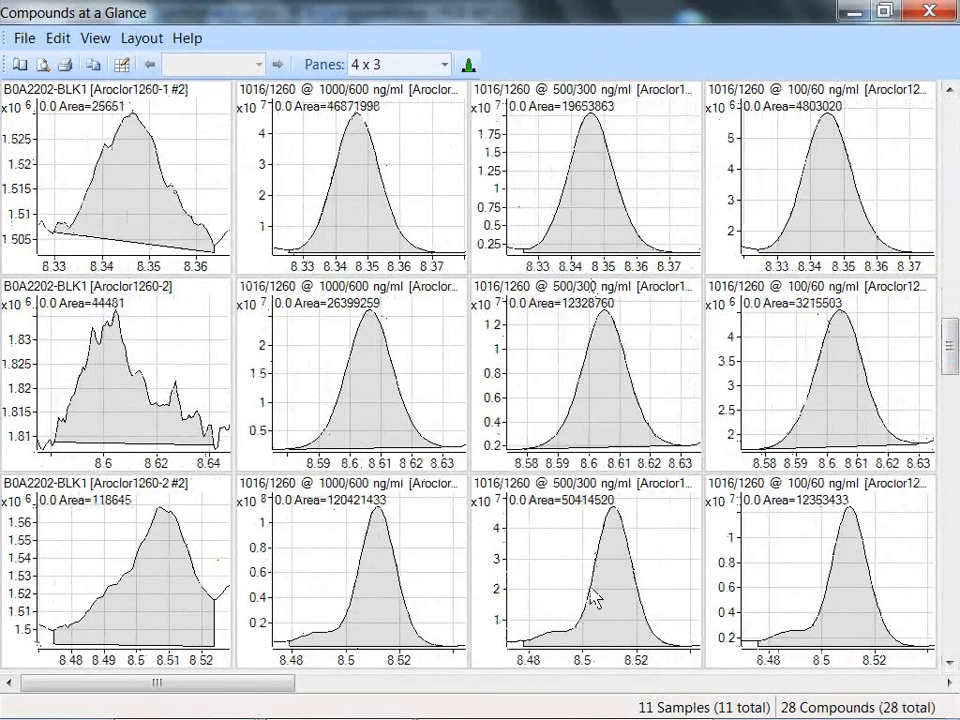
left_click(410, 180)
right_click(409, 175)
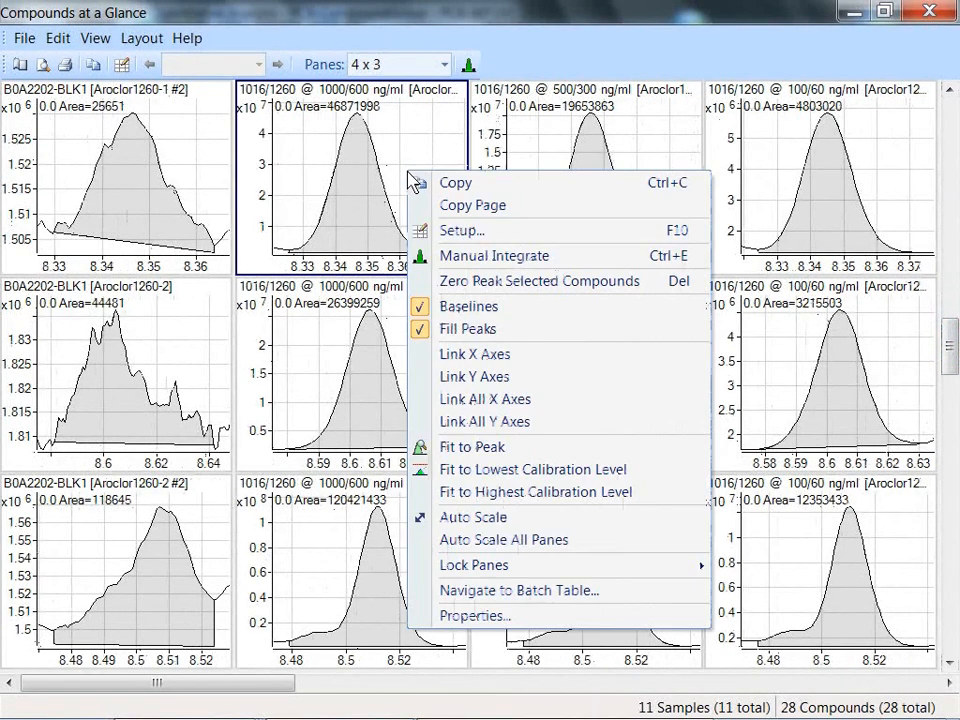
left_click(472, 377)
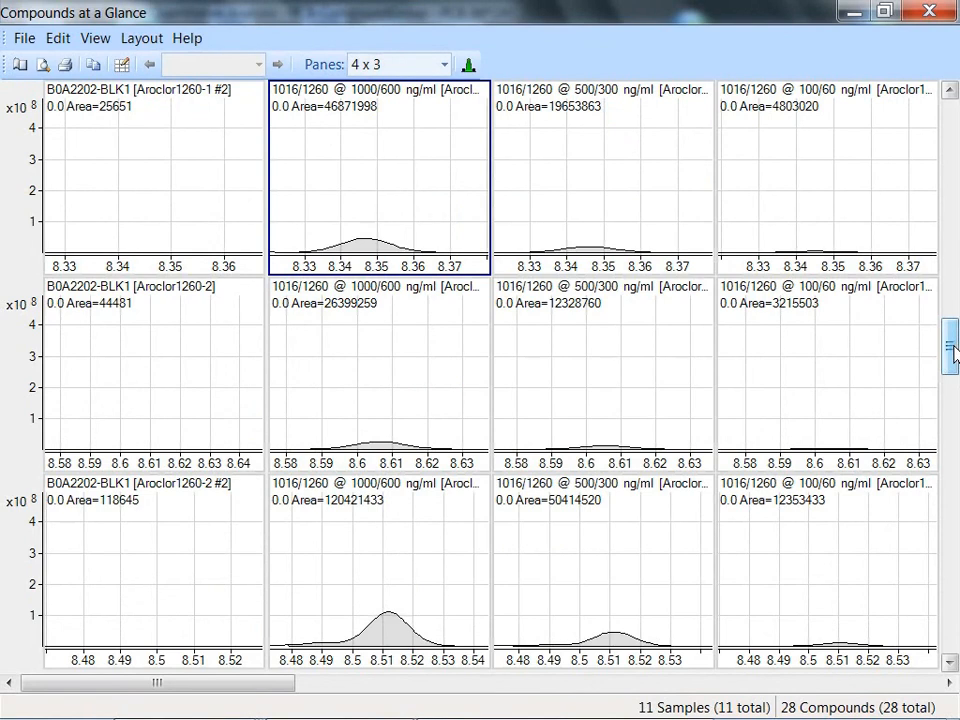
Step: Zero the Aroclor1016-1 peak of the 1016/1260 @ 500/300 ng/ml sample that follows B0A2202-BS1
left_click_drag(952, 350, 955, 522)
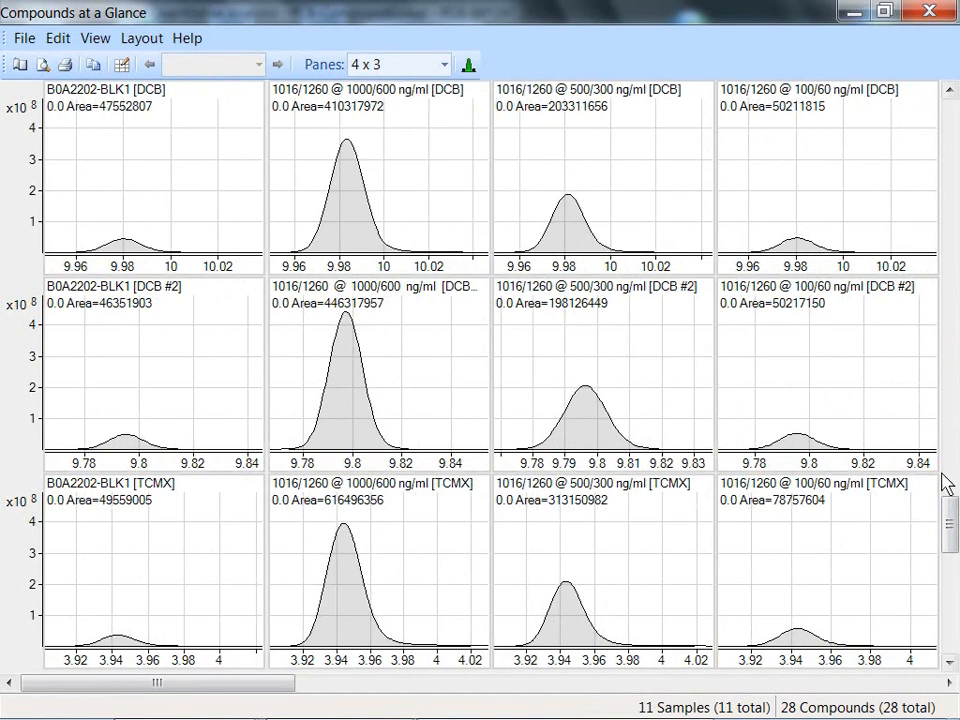
left_click_drag(950, 532, 947, 138)
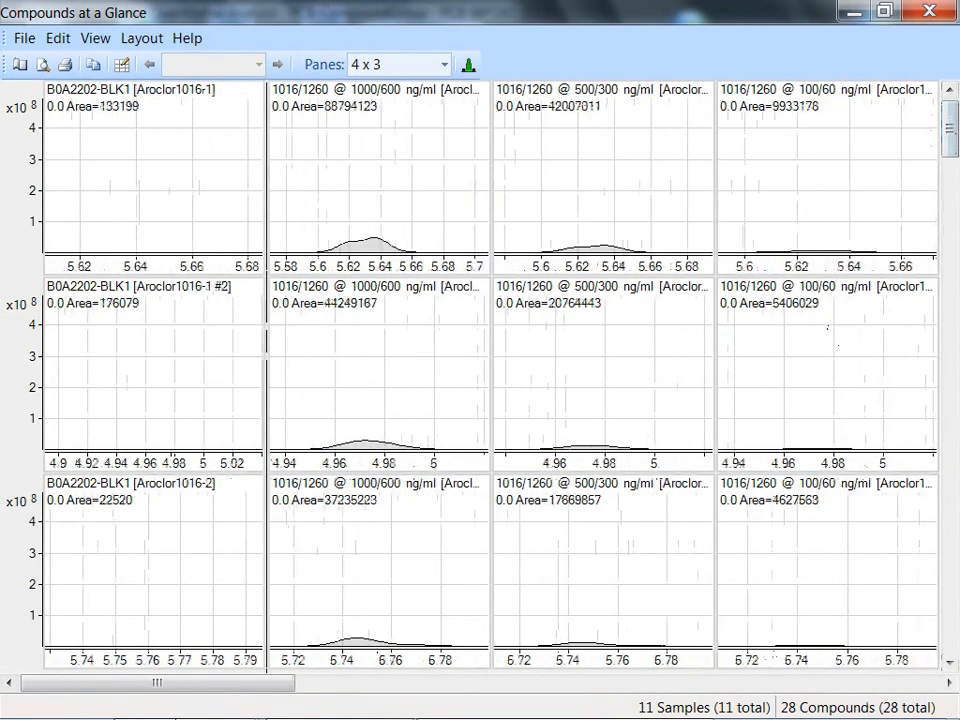
left_click_drag(156, 684, 816, 686)
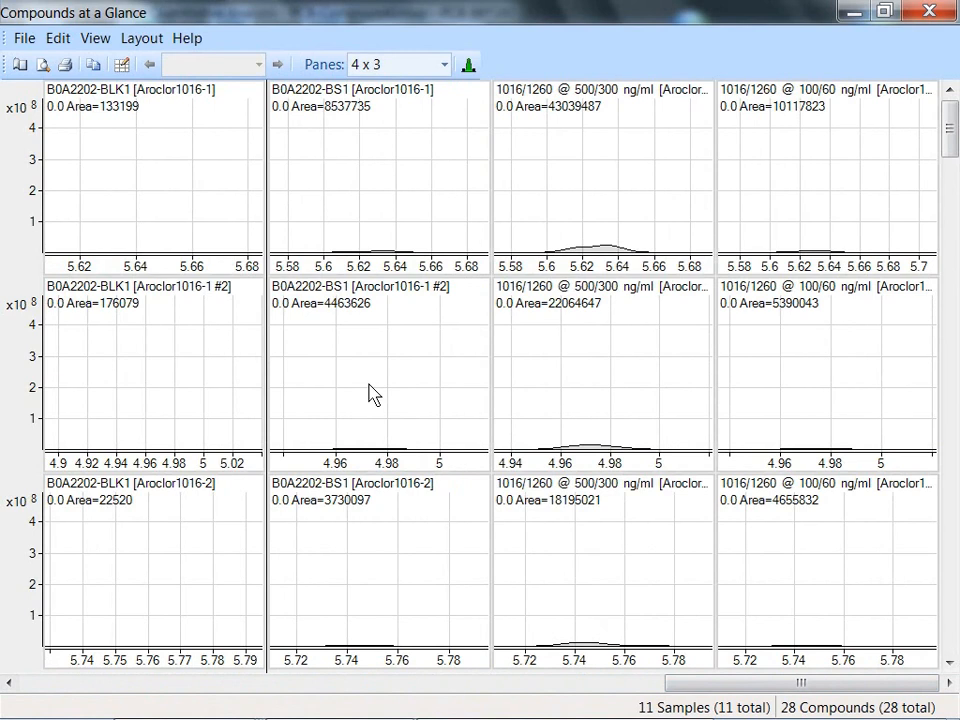
right_click(575, 204)
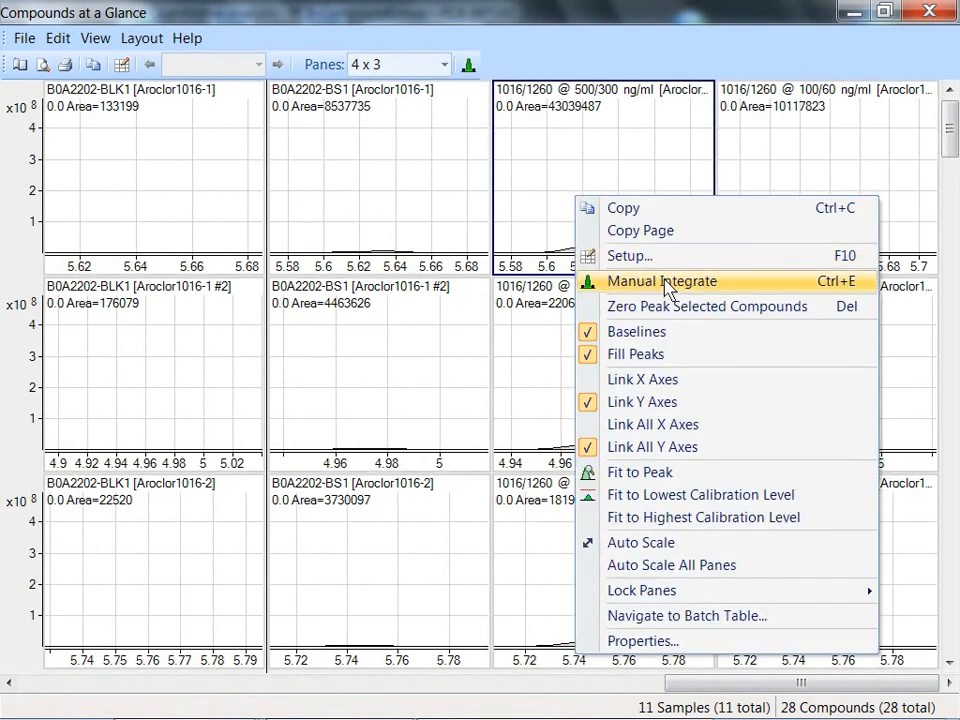
left_click(665, 307)
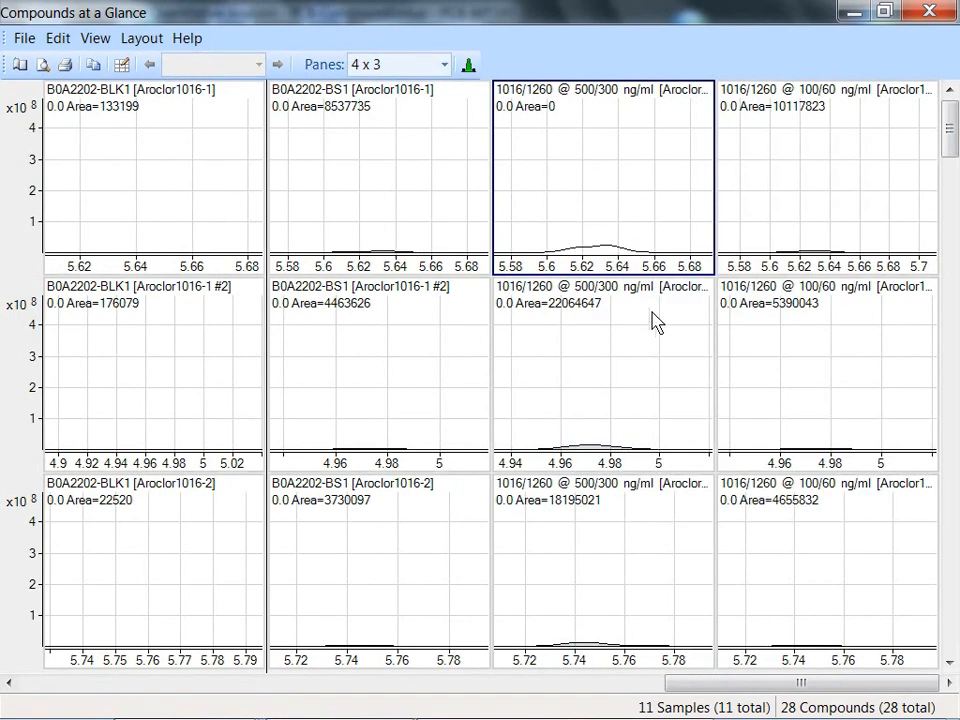